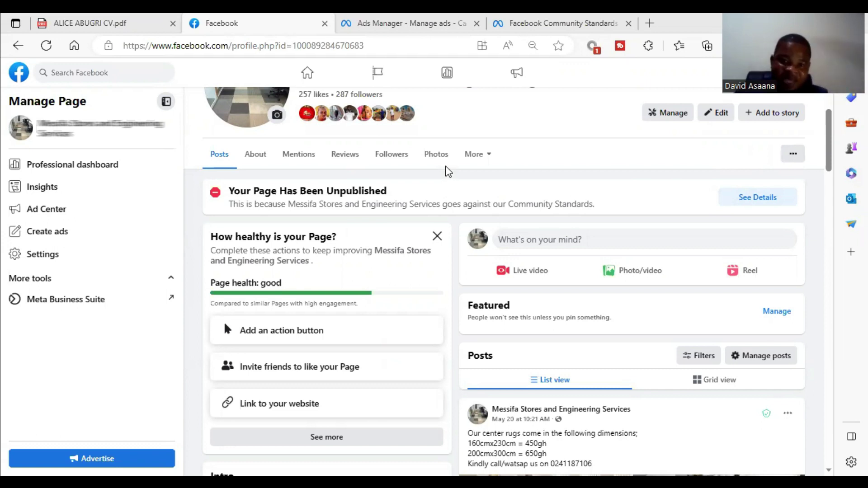
# - Switch to the Community Standards tab and review policies down to Integrity and Authenticity
pyautogui.click(522, 22)
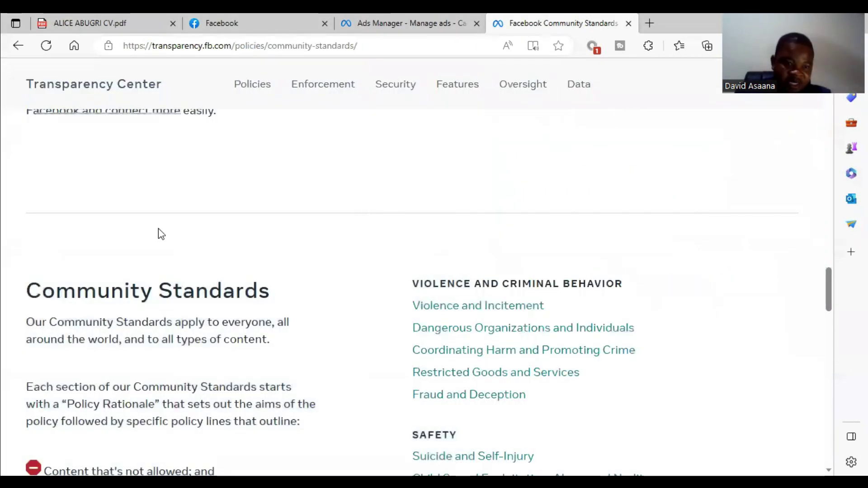
pyautogui.scroll(-2, 204, 149)
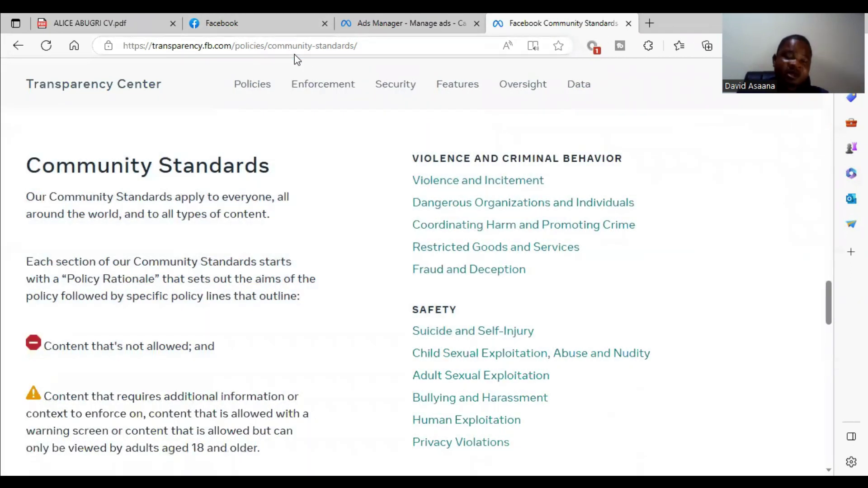
pyautogui.scroll(-3, 654, 268)
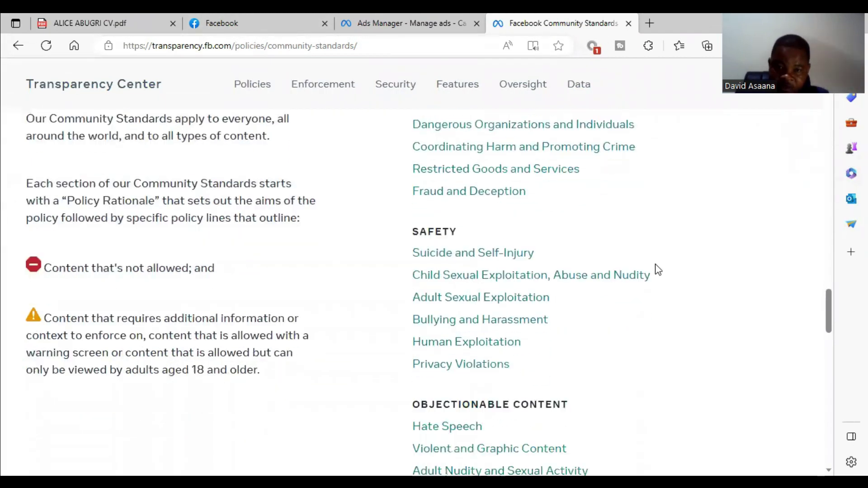
pyautogui.scroll(5, 654, 267)
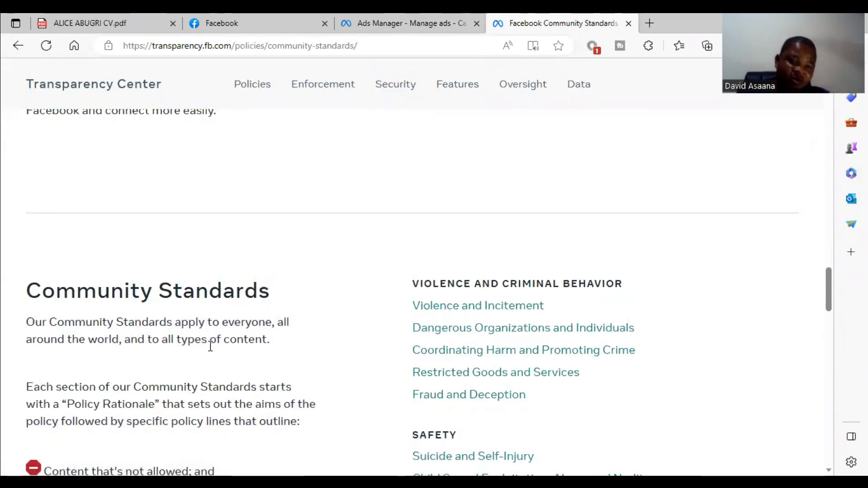
pyautogui.scroll(-1, 569, 322)
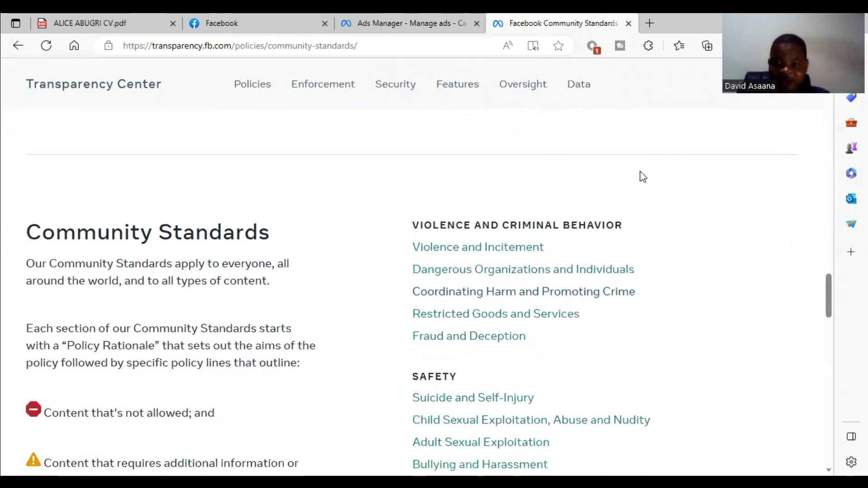
pyautogui.scroll(-1, 640, 176)
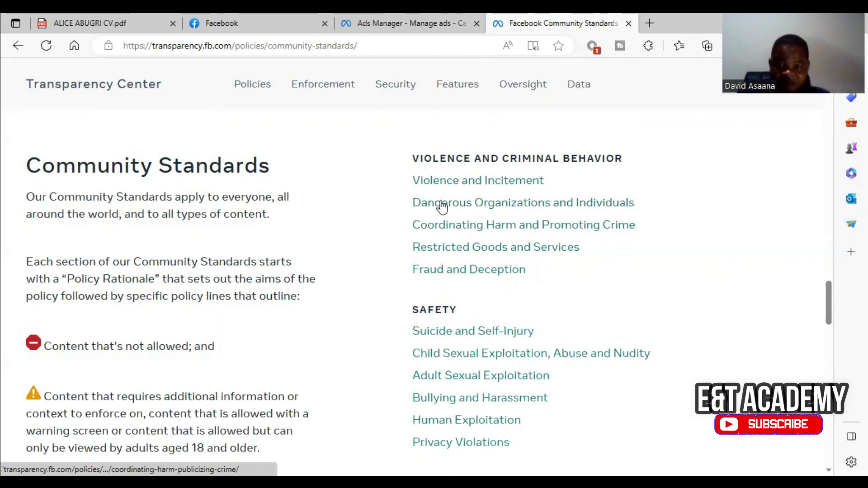
pyautogui.scroll(-2, 442, 207)
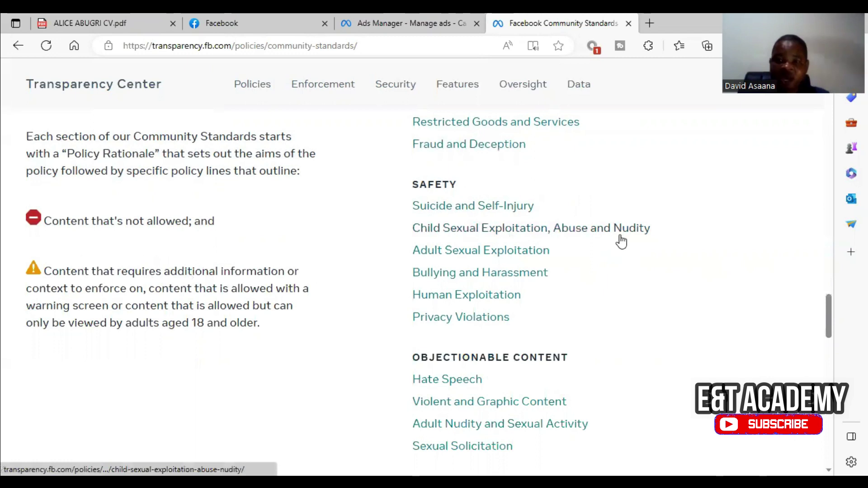
pyautogui.scroll(-3, 447, 199)
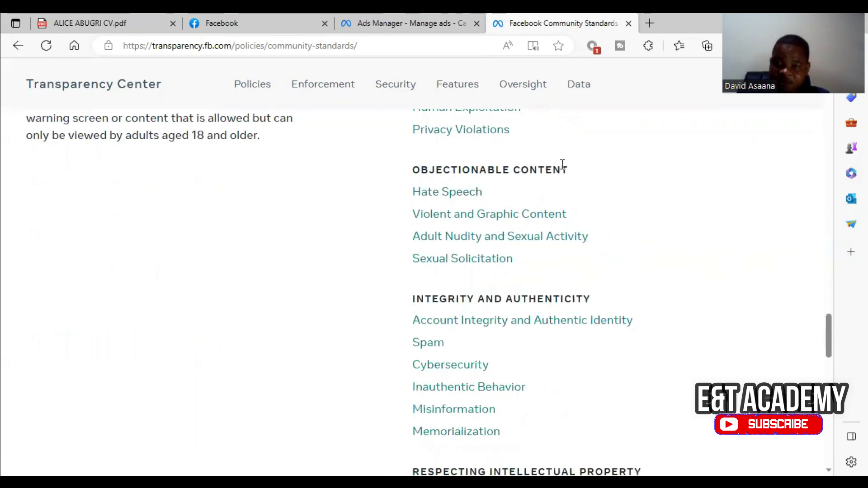
pyautogui.scroll(-1, 556, 197)
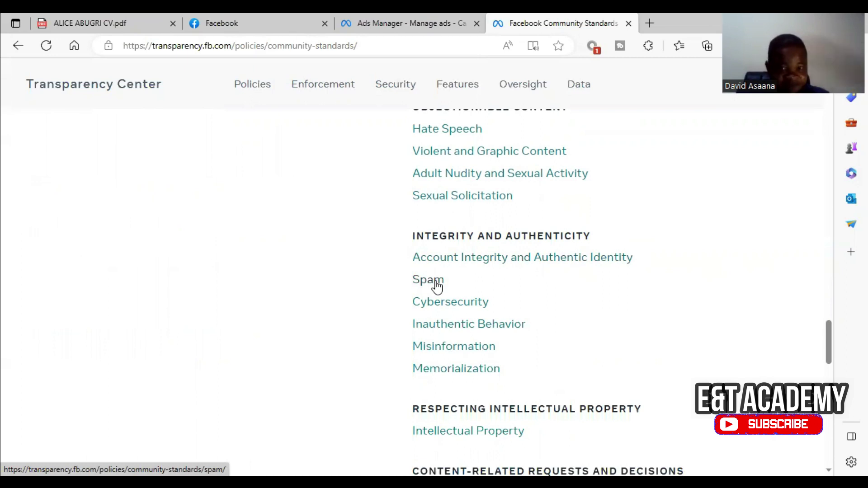
# - Return to the business Page tab showing the unpublished notice
pyautogui.click(274, 15)
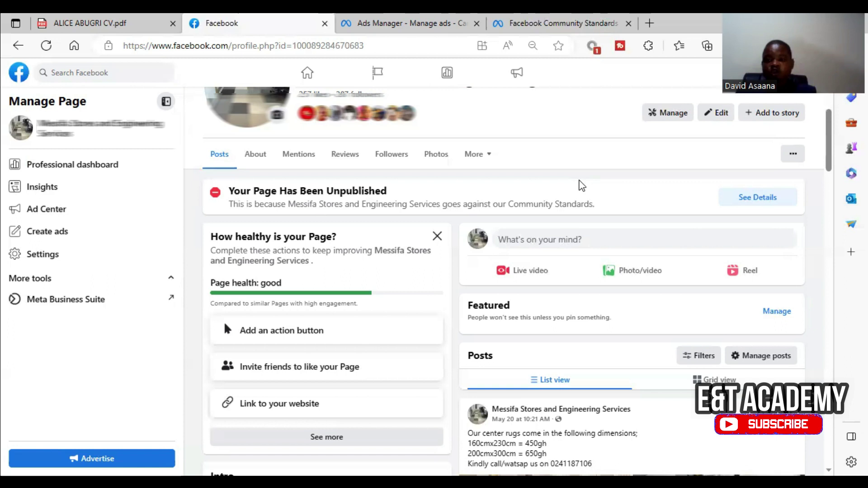
# - View the details explaining the Page was unpublished for account integrity and authentic identity
pyautogui.click(764, 199)
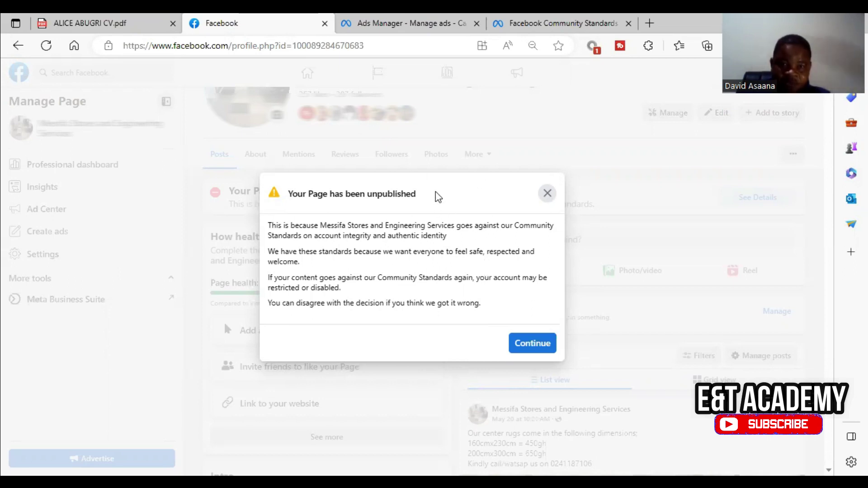
# - Continue through 'How we make decisions' to the account integrity and authentic identity standards
pyautogui.click(532, 344)
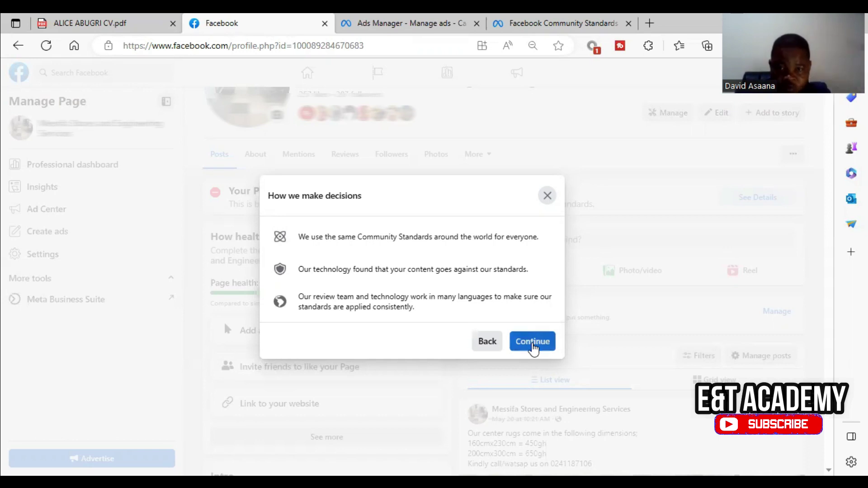
pyautogui.click(532, 343)
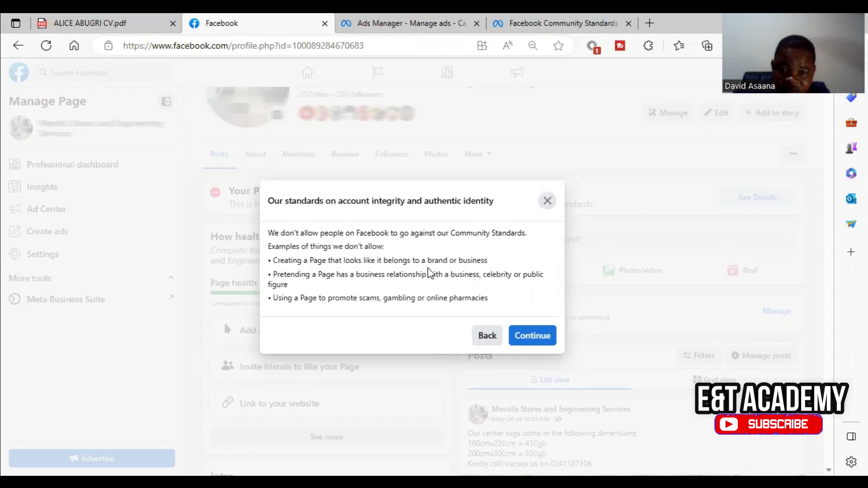
pyautogui.click(487, 335)
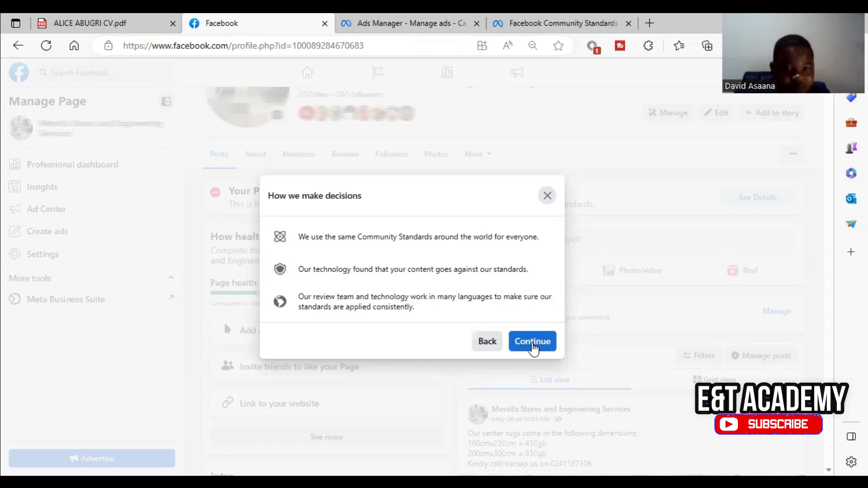
pyautogui.click(531, 341)
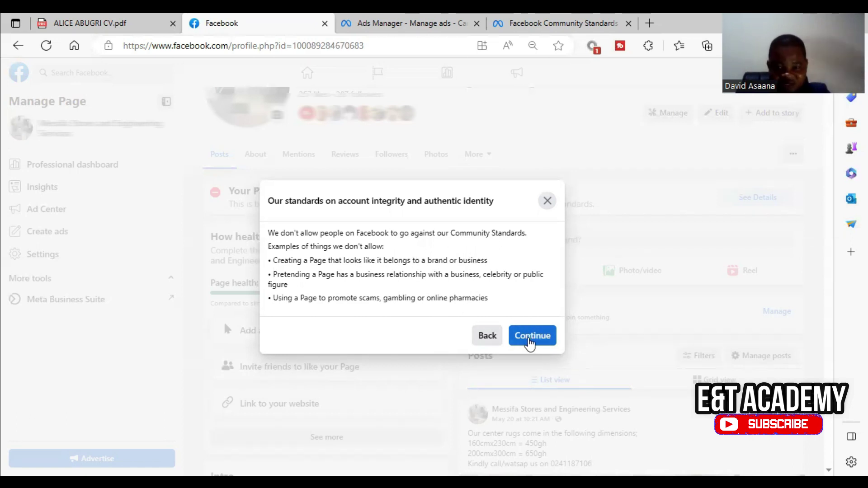
# - Select 'Disagree with decision' on the unpublish ruling and submit the feedback
pyautogui.click(530, 339)
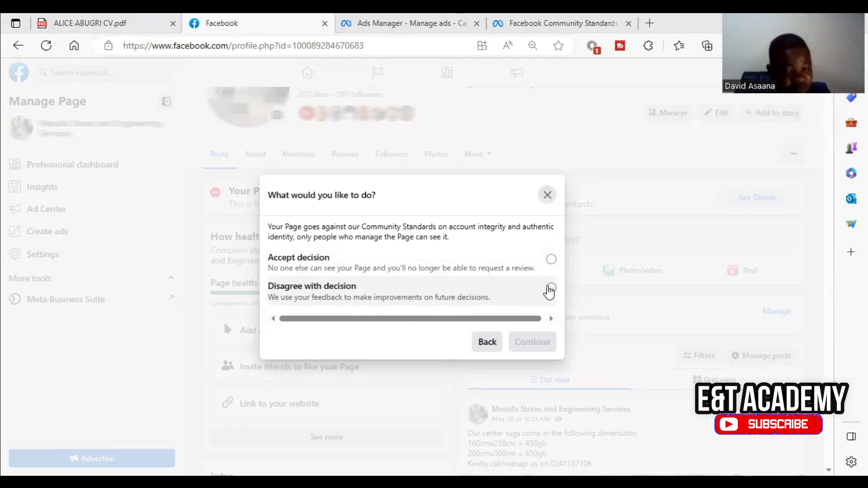
pyautogui.click(551, 289)
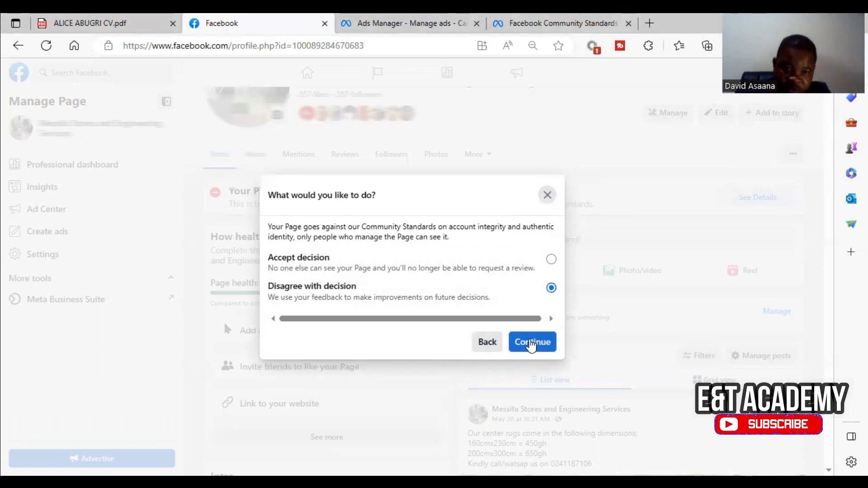
pyautogui.click(527, 345)
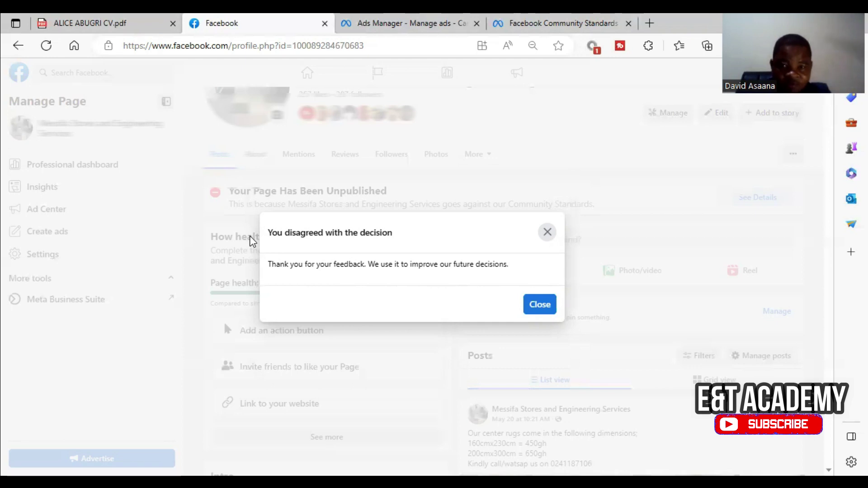
# - Close the feedback confirmation and reload the Page to see it reinstated without the banner
pyautogui.click(539, 304)
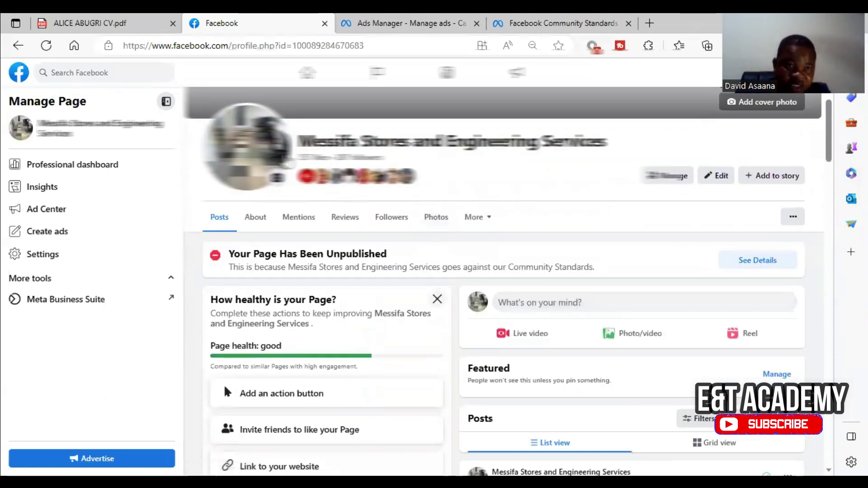
pyautogui.click(46, 45)
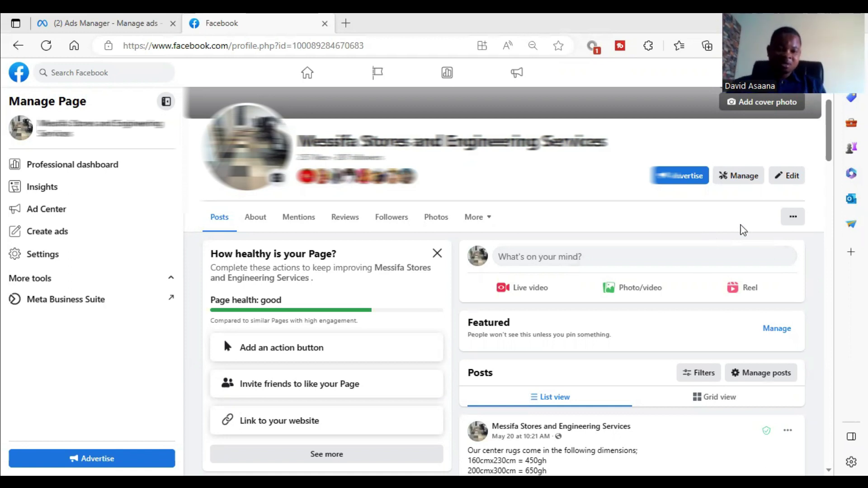
pyautogui.scroll(1, 333, 271)
pyautogui.scroll(-2, 305, 286)
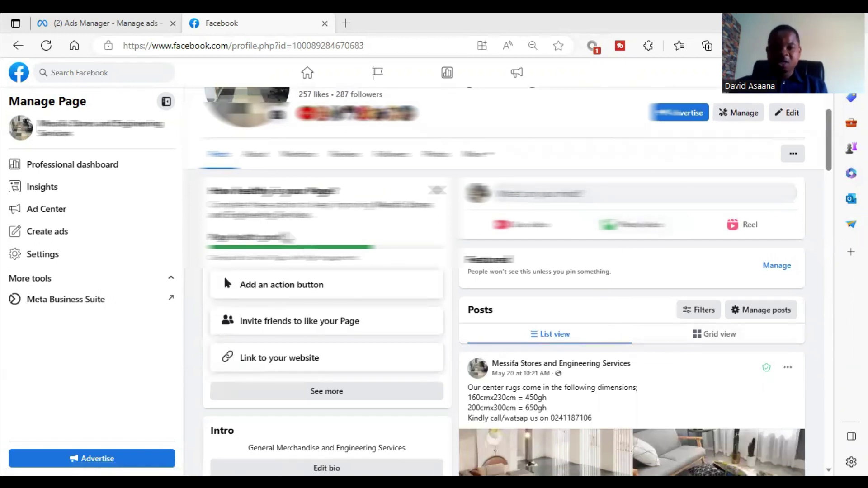
pyautogui.scroll(-3, 673, 358)
pyautogui.scroll(5, 475, 268)
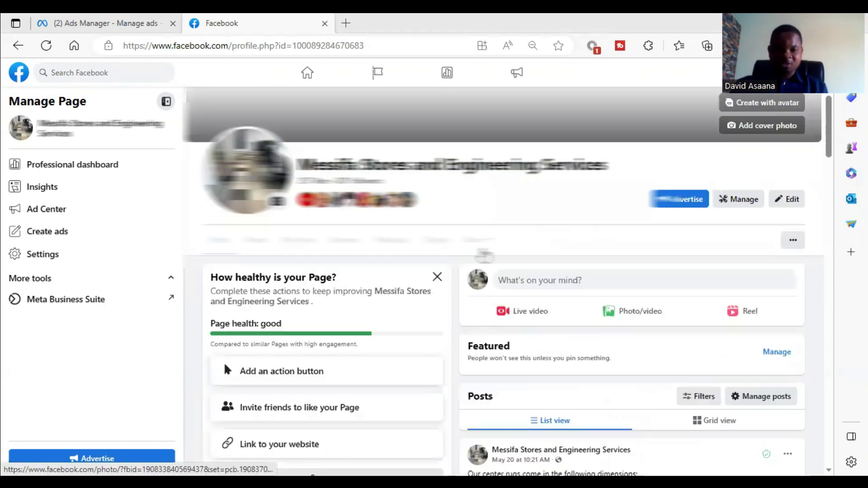
pyautogui.scroll(1, 403, 272)
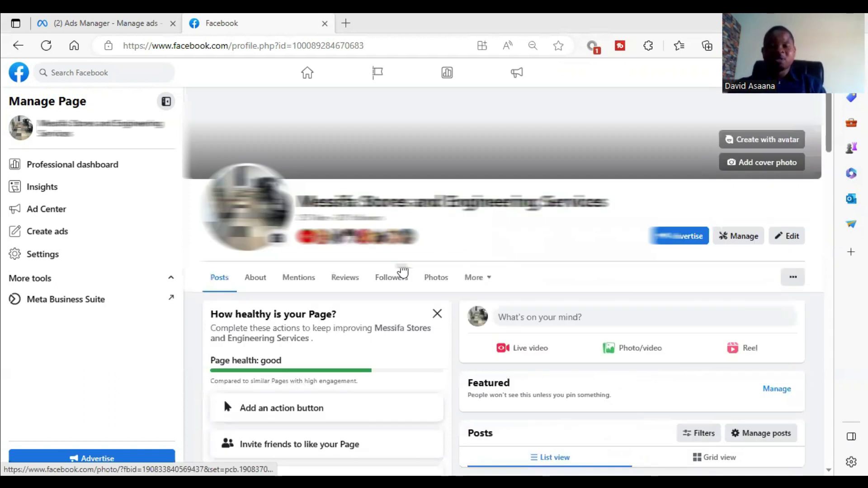